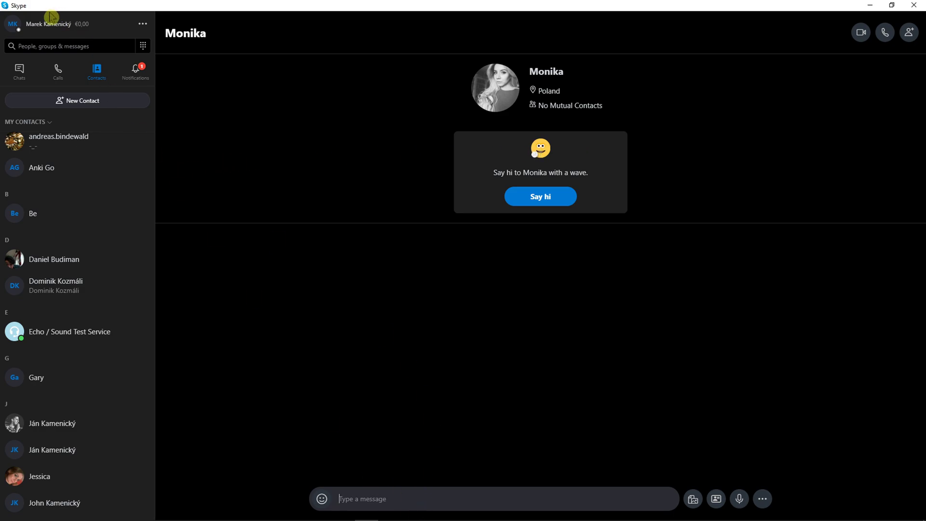
Step: Change the Skype status from Invisible to Active and reopen the account menu to check it
{"action": "left_click", "coordinate": [27, 28]}
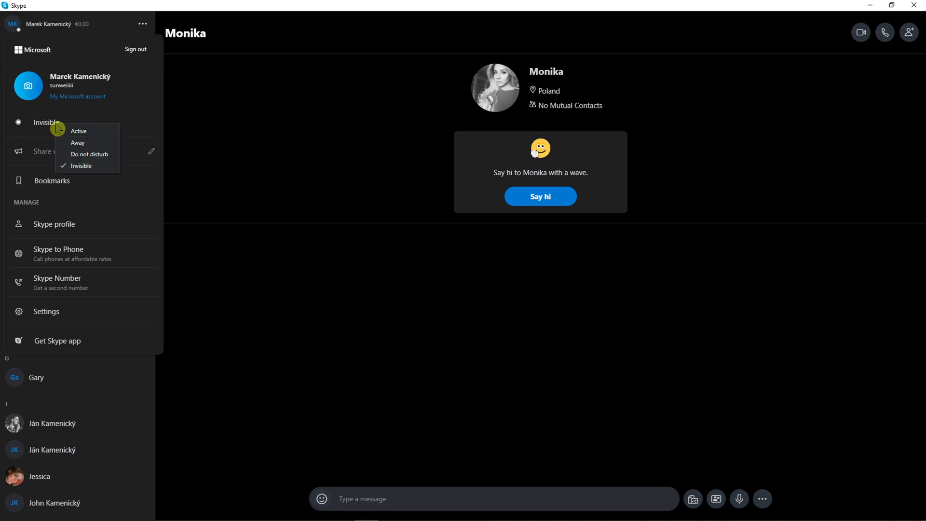
{"action": "left_click", "coordinate": [82, 137]}
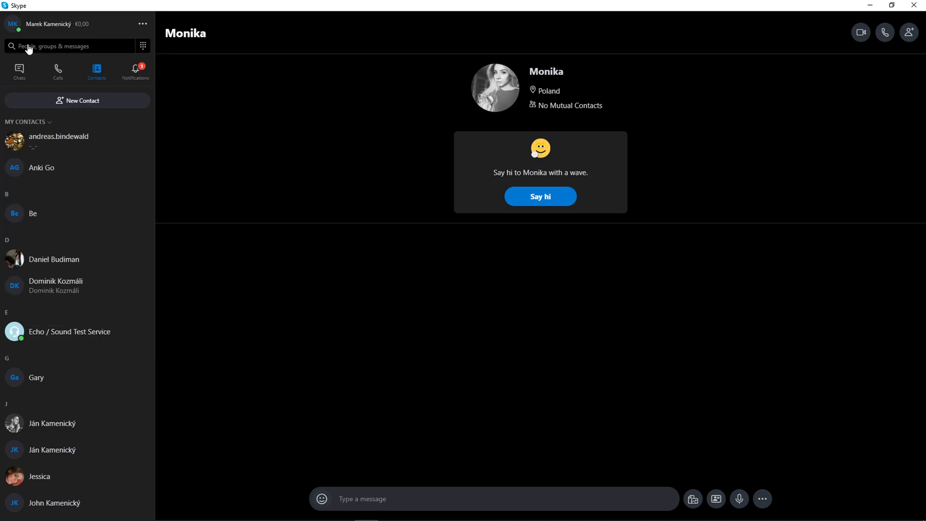
{"action": "left_click", "coordinate": [25, 27]}
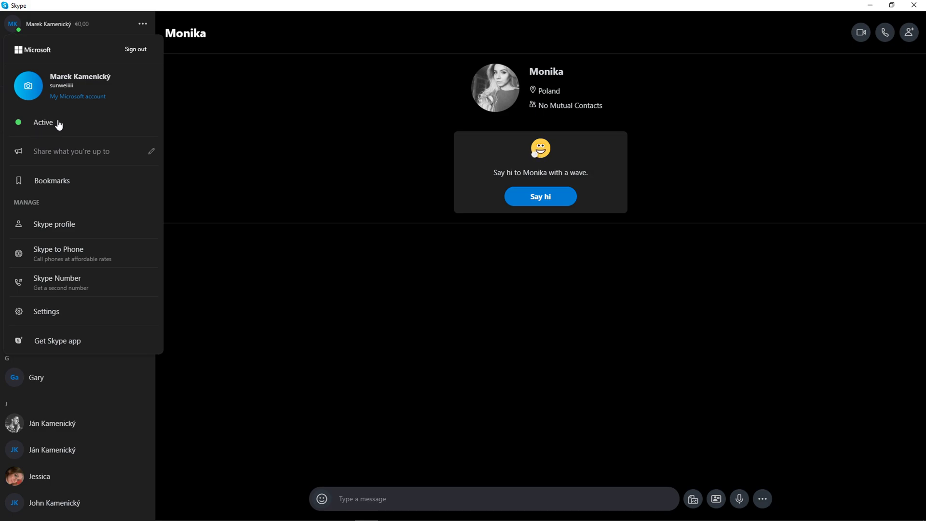
Step: Reselect Active in the status list so the account menu closes
{"action": "left_click", "coordinate": [45, 124]}
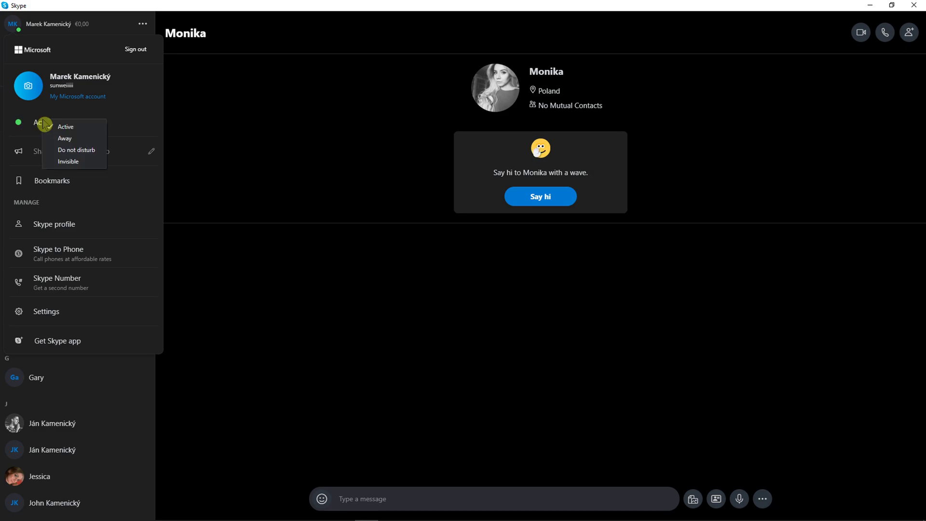
{"action": "left_click", "coordinate": [78, 137]}
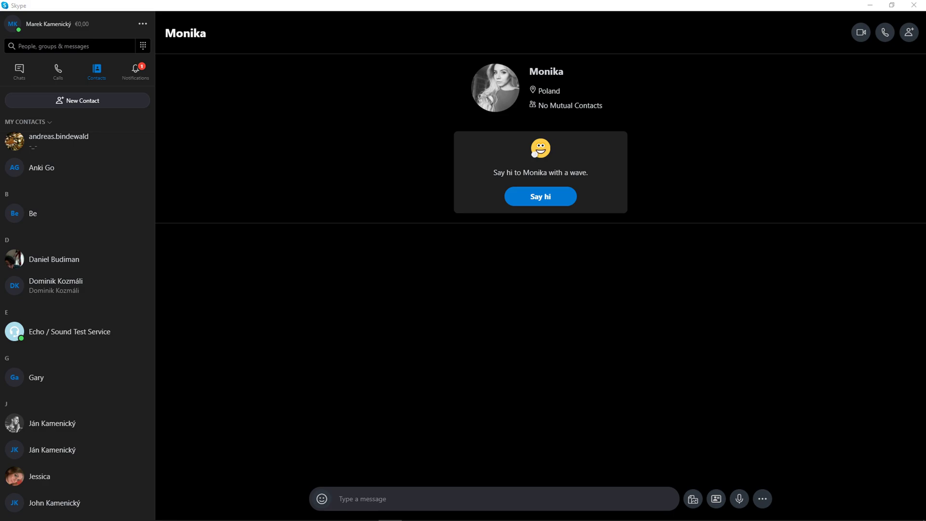
Step: Reopen the profile menu to confirm the status reads Active
{"action": "left_click", "coordinate": [67, 28]}
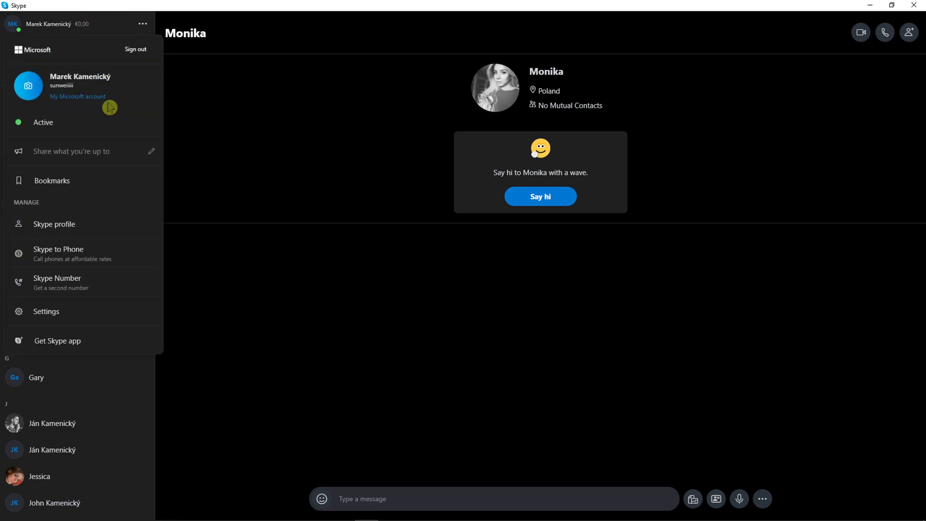